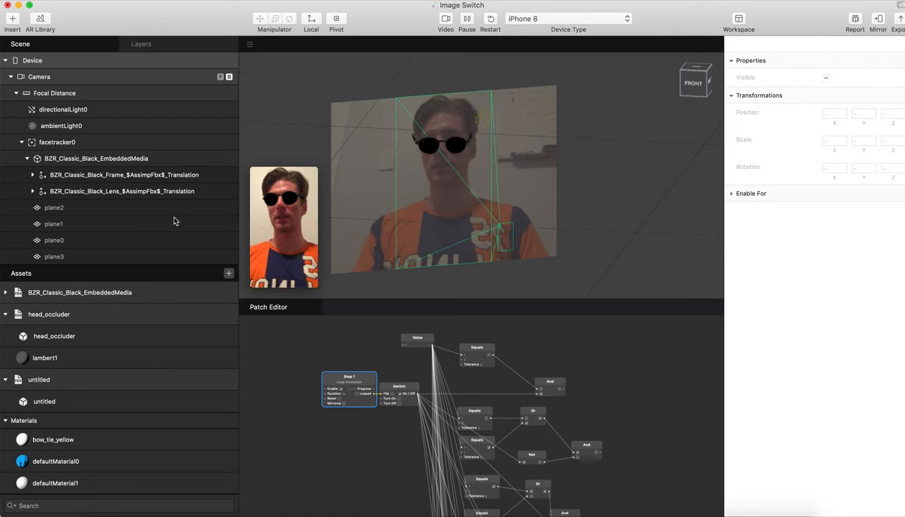
# - Select plane2 in the Scene panel to show its properties in the Inspector
pyautogui.click(114, 210)
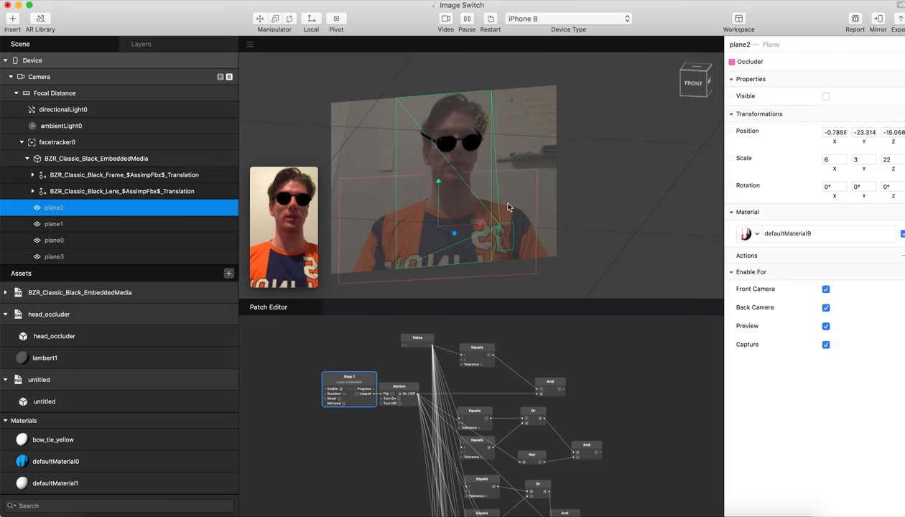
# - Create a Visible patch for plane2 and place it beside the And logic nodes
pyautogui.click(732, 96)
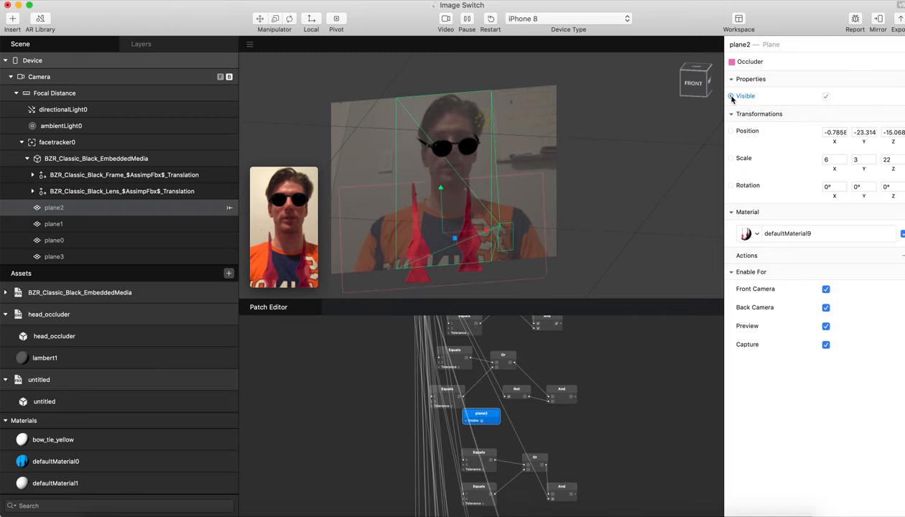
pyautogui.moveTo(481, 414); pyautogui.dragTo(602, 332)
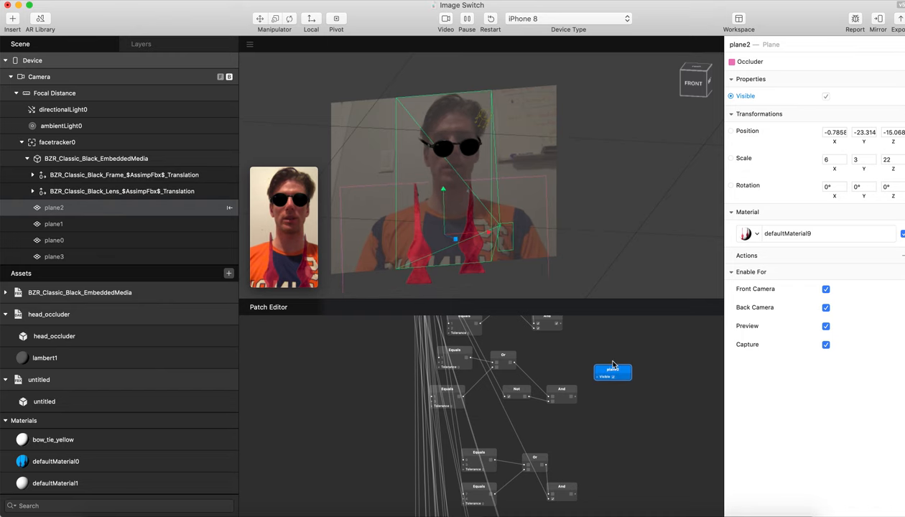
pyautogui.scroll(3, 572, 341)
pyautogui.scroll(-3, 575, 355)
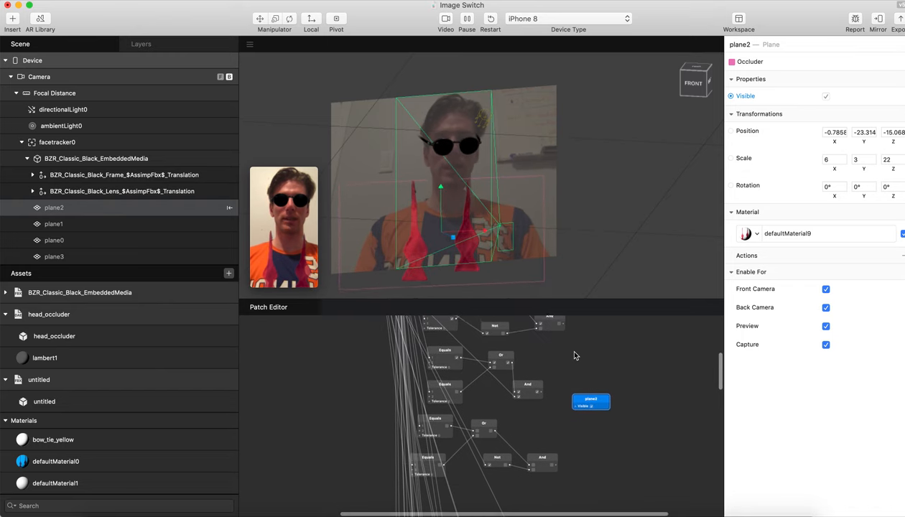
pyautogui.scroll(-3, 562, 402)
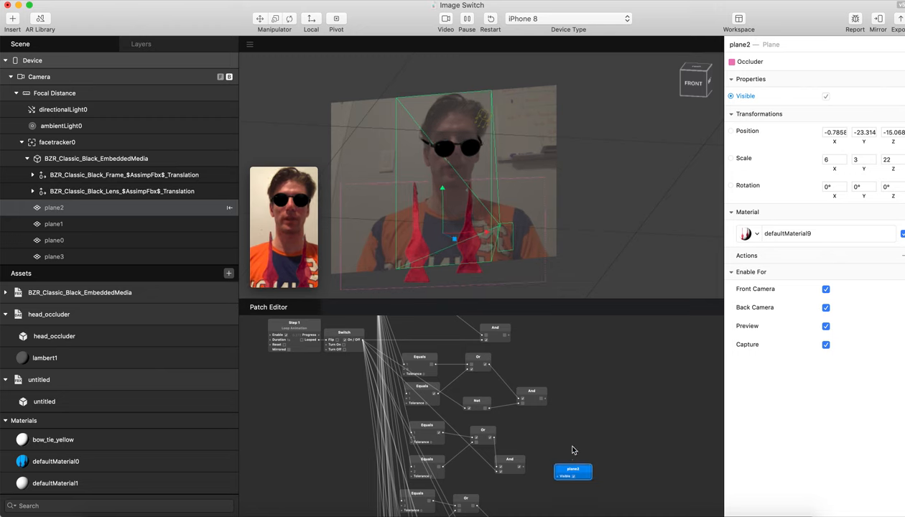
pyautogui.moveTo(572, 471); pyautogui.dragTo(578, 321)
pyautogui.scroll(4, 558, 339)
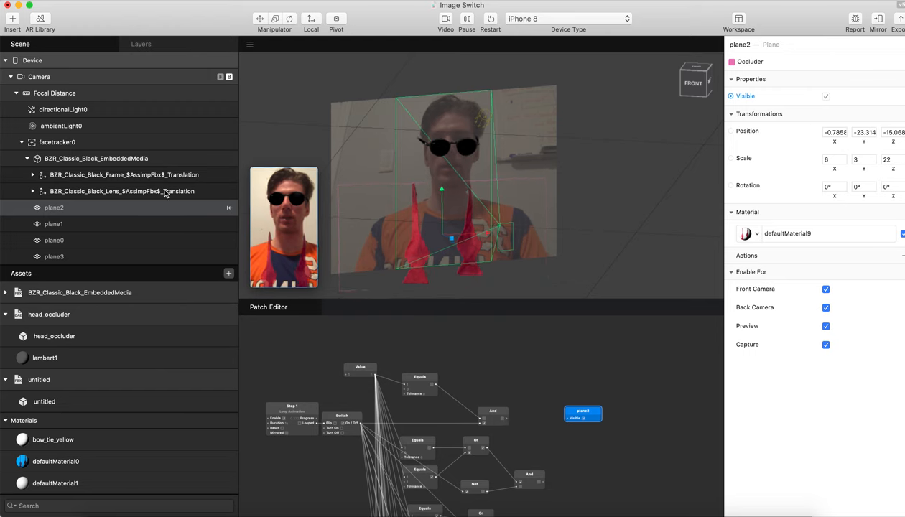
# - Select plane1, toggle its visibility to preview the image, then create its Visible patch
pyautogui.click(92, 223)
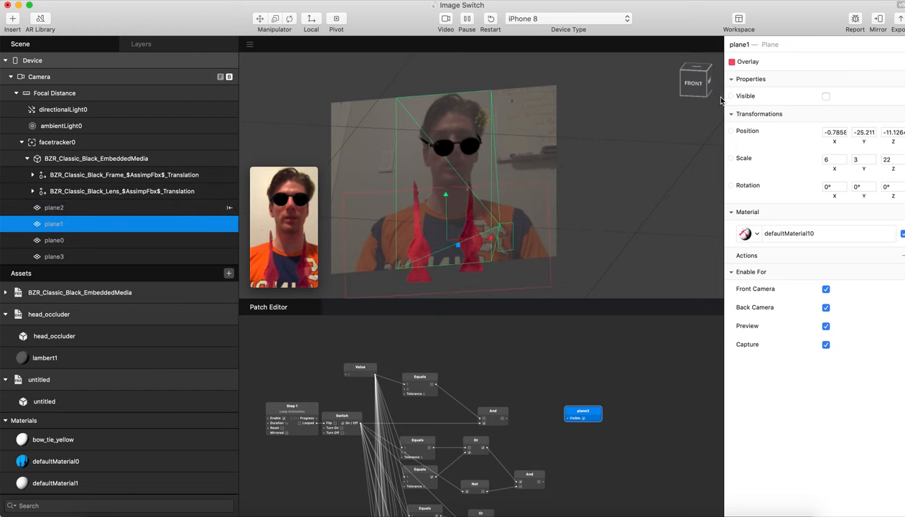
pyautogui.click(825, 97)
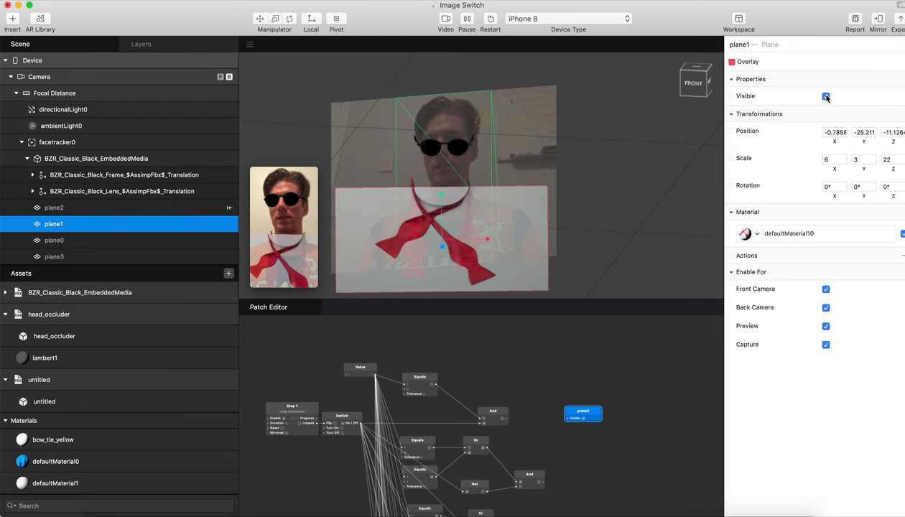
pyautogui.click(826, 97)
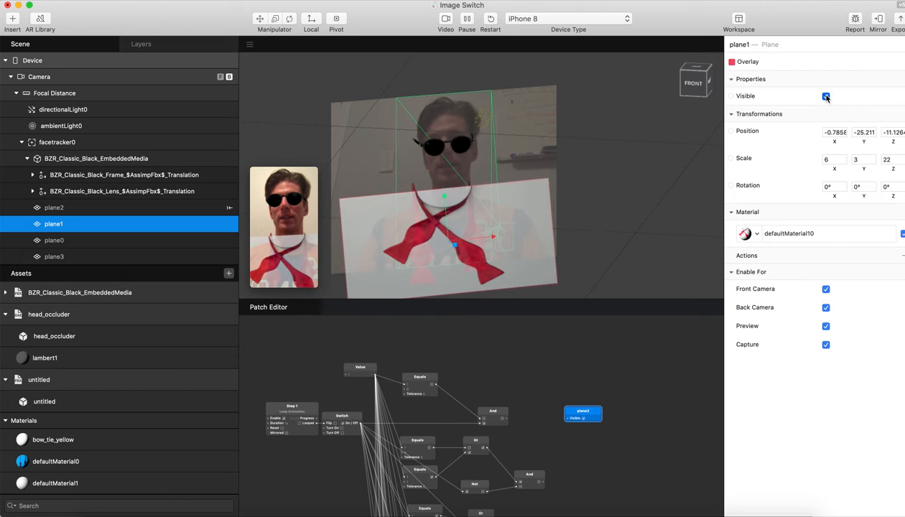
pyautogui.click(825, 97)
pyautogui.click(826, 97)
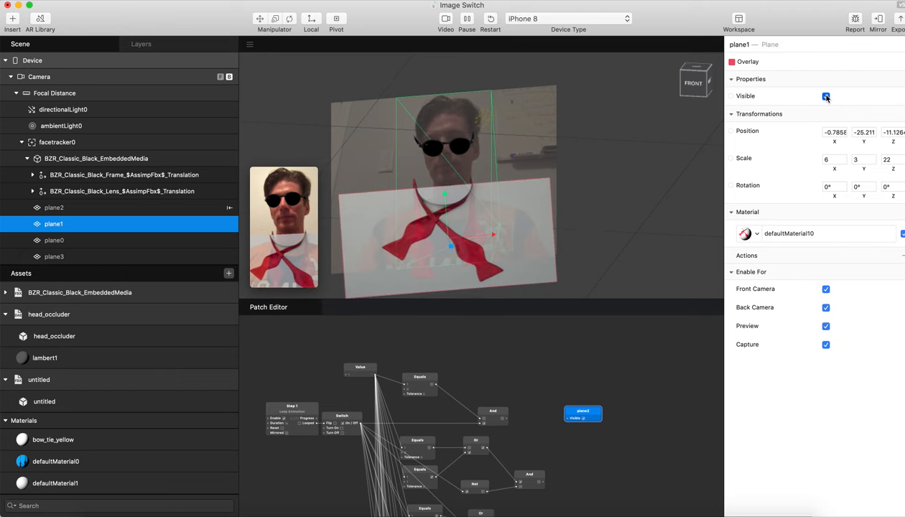
pyautogui.click(731, 97)
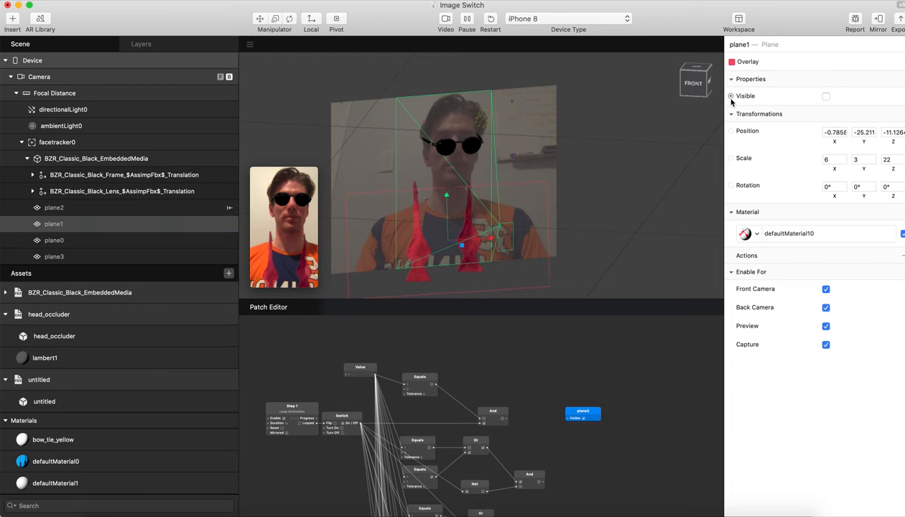
# - Place the plane1 patch beside the second And node and wire the And outputs to plane1 and plane2 visibility
pyautogui.moveTo(493, 419); pyautogui.dragTo(611, 341)
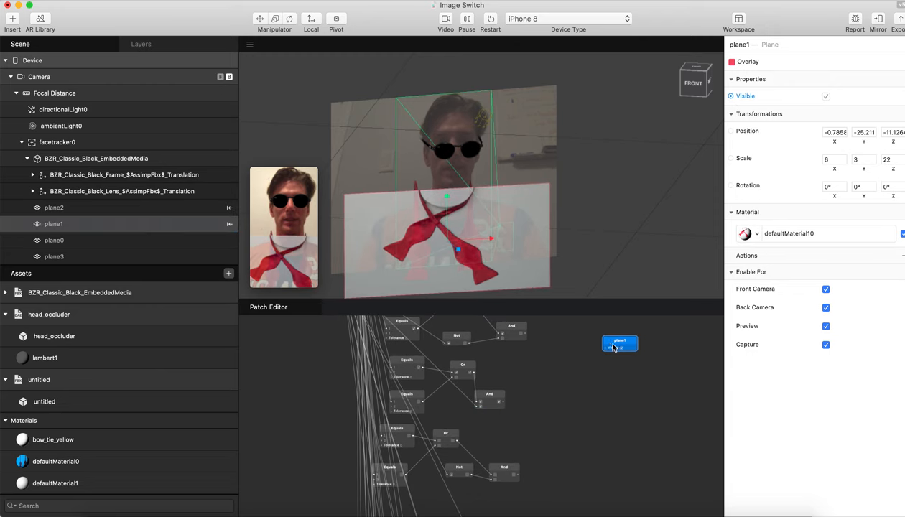
pyautogui.scroll(5, 572, 368)
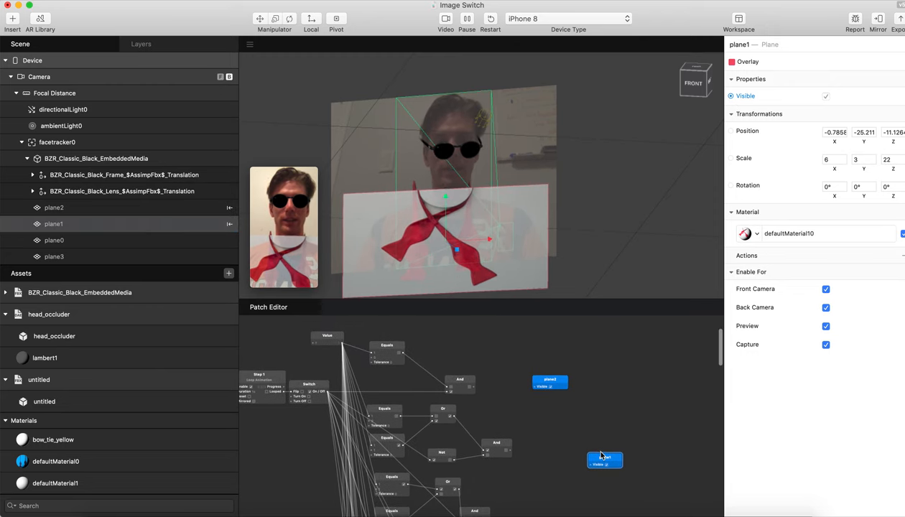
pyautogui.moveTo(608, 461); pyautogui.dragTo(550, 445)
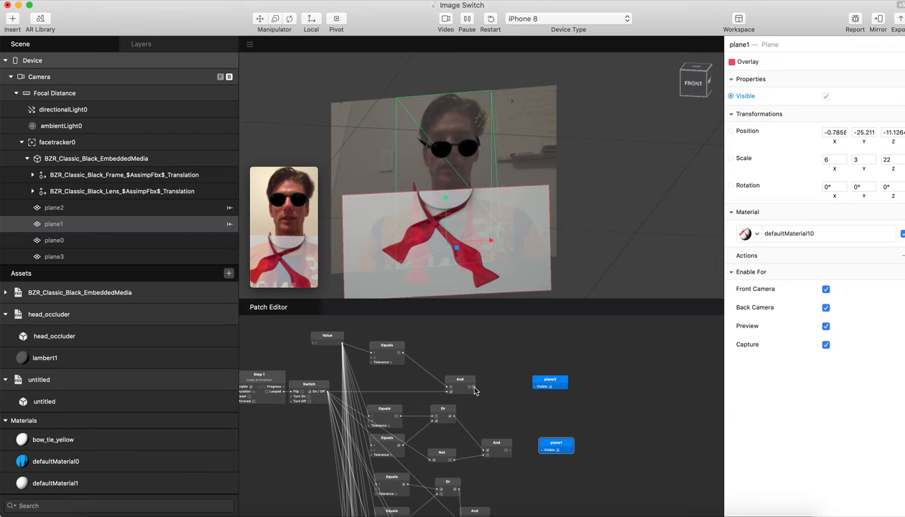
pyautogui.moveTo(474, 389); pyautogui.dragTo(503, 386)
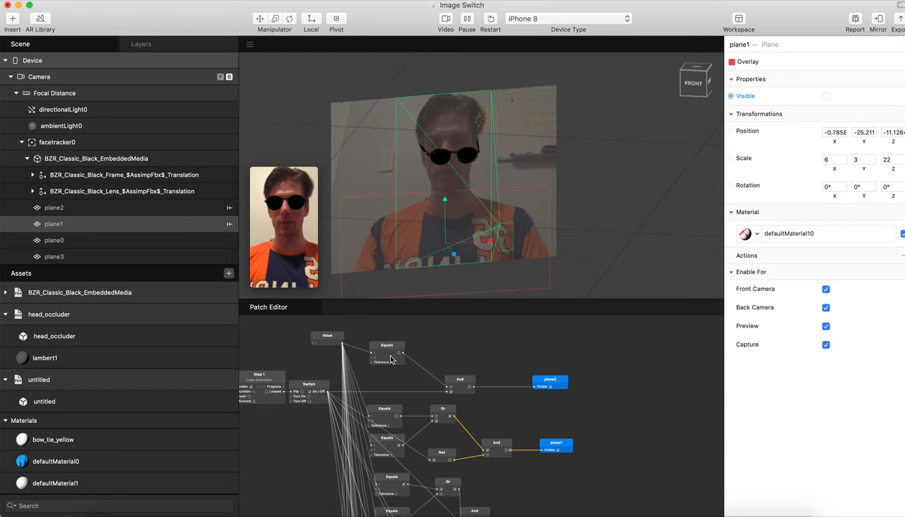
pyautogui.scroll(5, 318, 358)
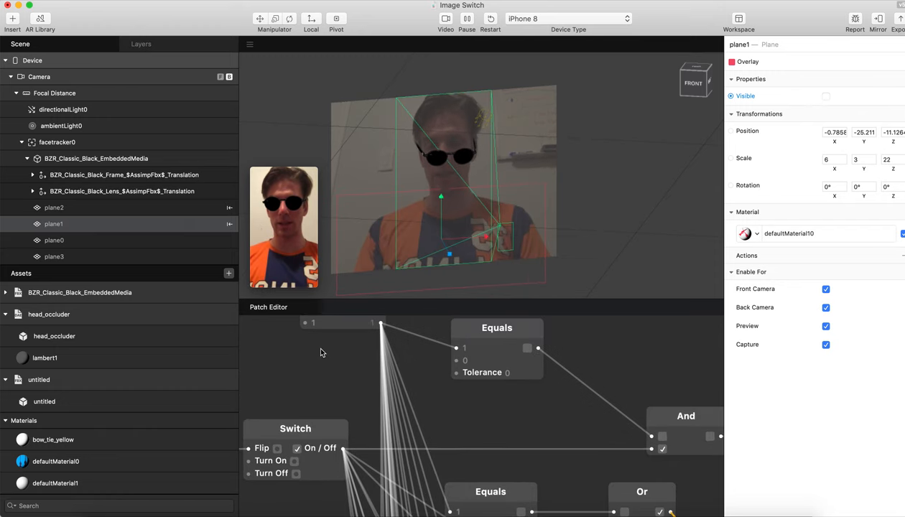
pyautogui.scroll(3, 316, 345)
# - Set the Value patch to 0 so the red bow-tie overlay appears in preview
pyautogui.click(310, 368)
pyautogui.write('1')
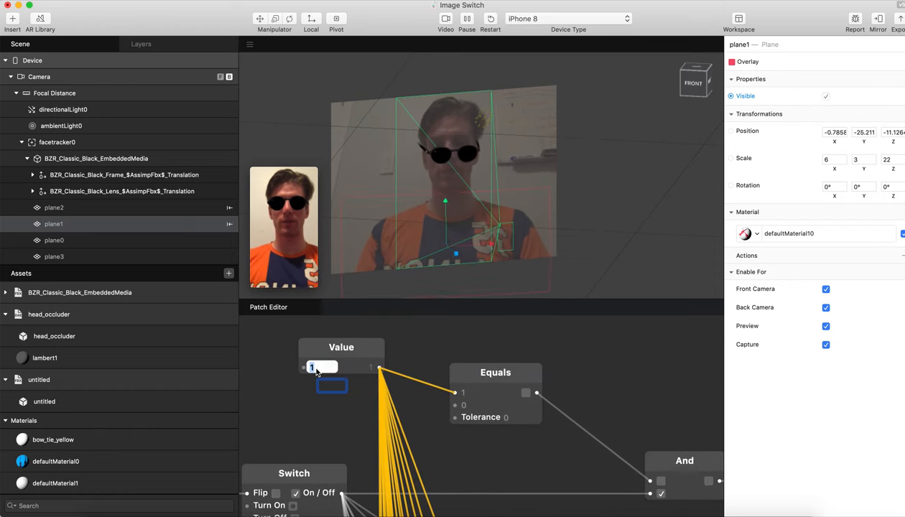
pyautogui.write('0')
pyautogui.press('Return')
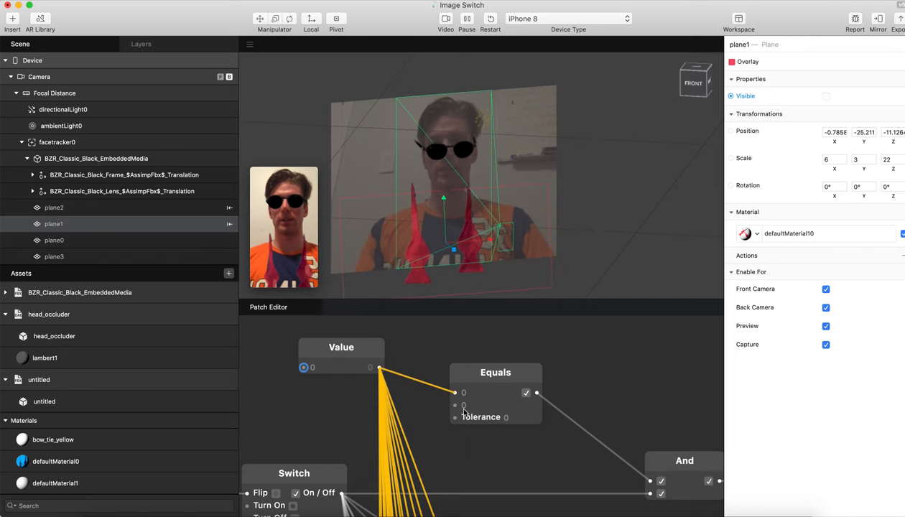
pyautogui.scroll(-5, 492, 418)
pyautogui.scroll(-4, 492, 417)
pyautogui.scroll(-3, 492, 417)
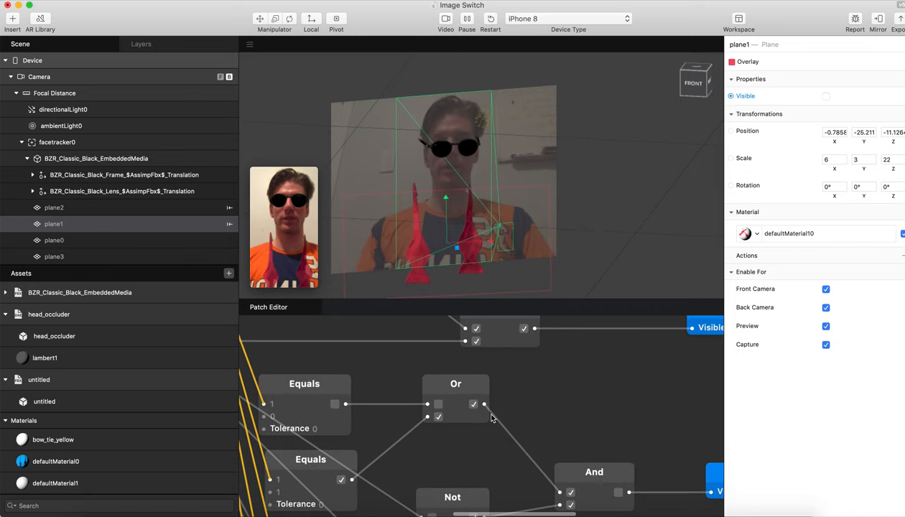
pyautogui.scroll(-3, 492, 418)
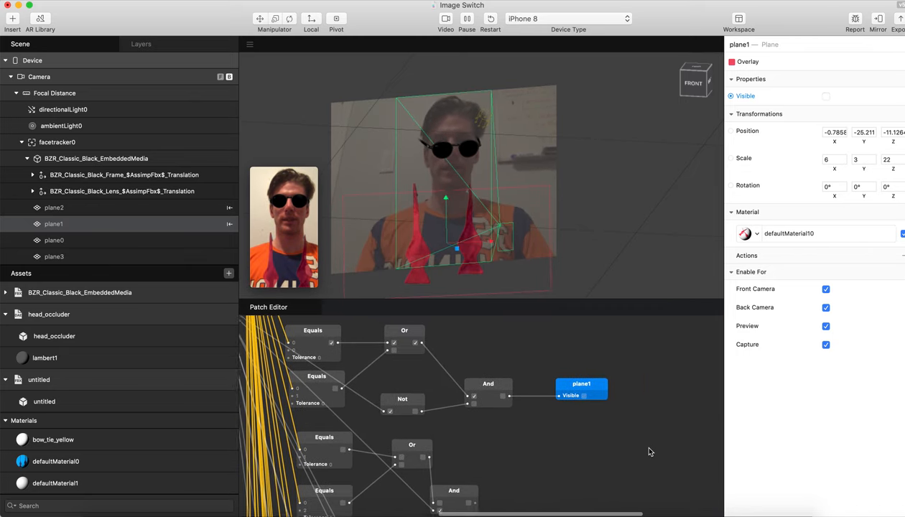
pyautogui.hscroll(5, 638, 440)
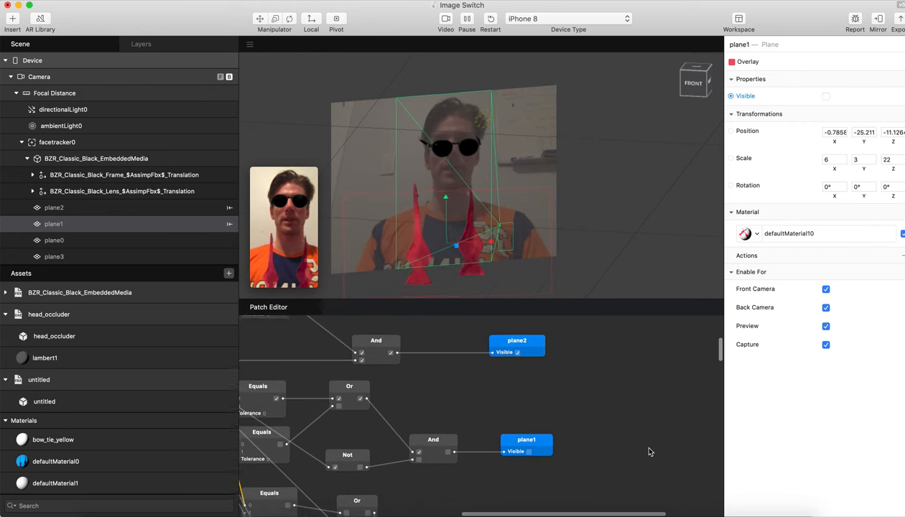
pyautogui.scroll(-5, 649, 451)
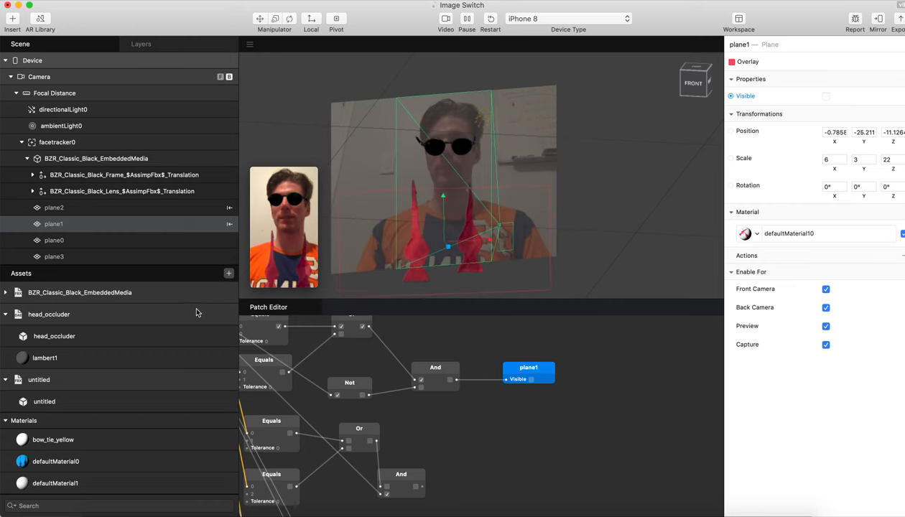
# - Create a Visible patch for plane0, place it near the logic nodes and wire an And output into it
pyautogui.click(145, 240)
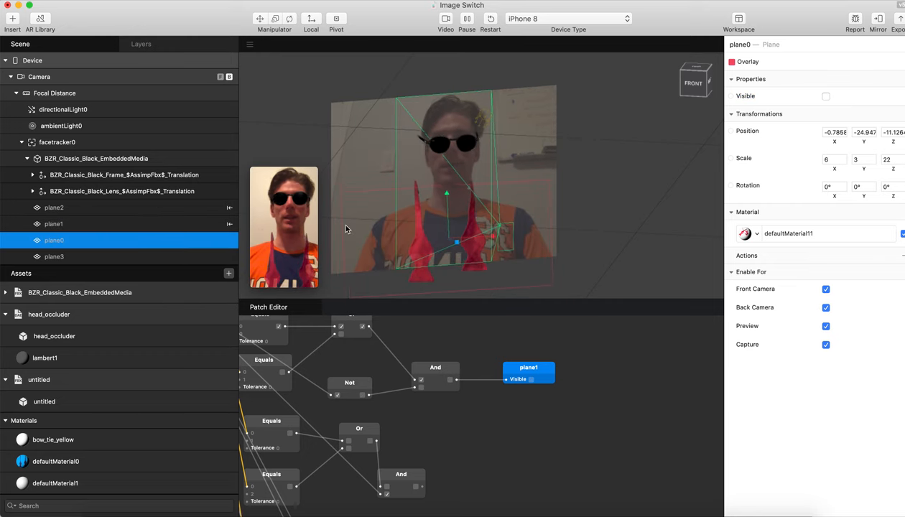
pyautogui.click(731, 96)
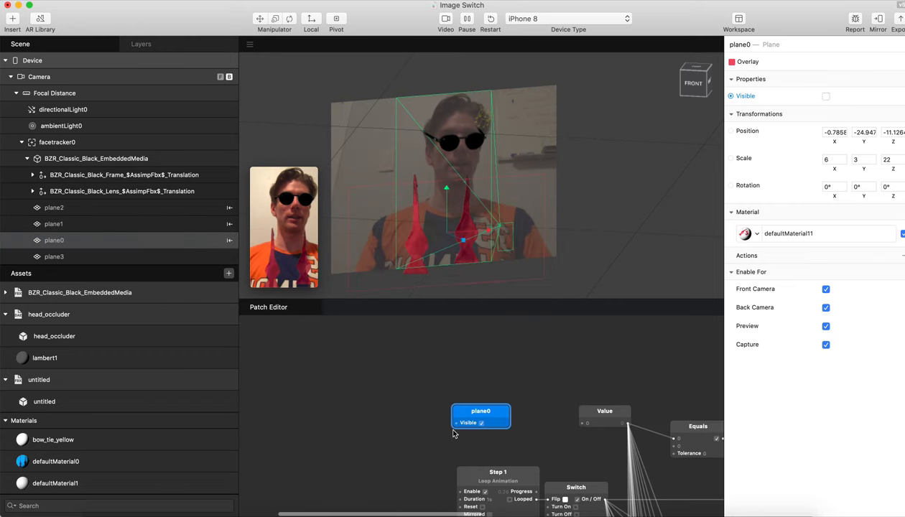
pyautogui.moveTo(483, 412)
pyautogui.mouseDown()
pyautogui.moveTo(580, 470)
pyautogui.moveTo(573, 398)
pyautogui.moveTo(592, 376)
pyautogui.mouseUp()
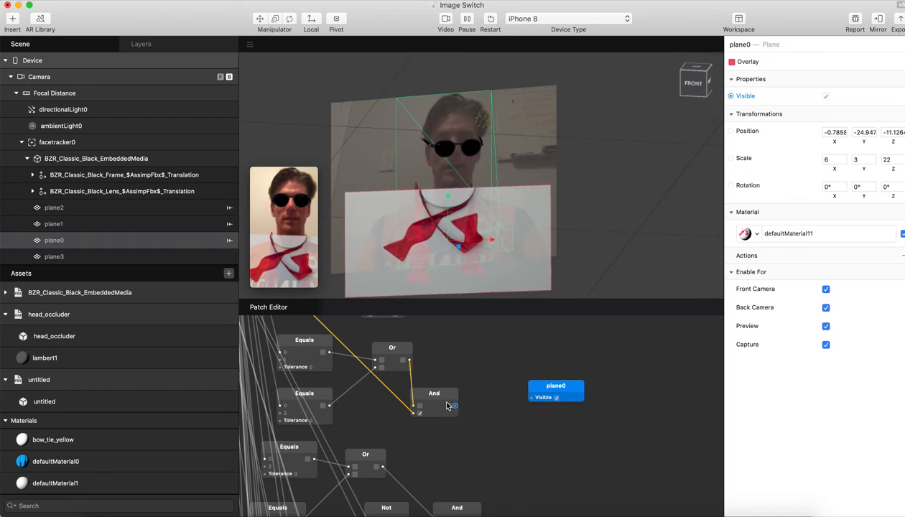
pyautogui.moveTo(454, 406); pyautogui.dragTo(525, 465)
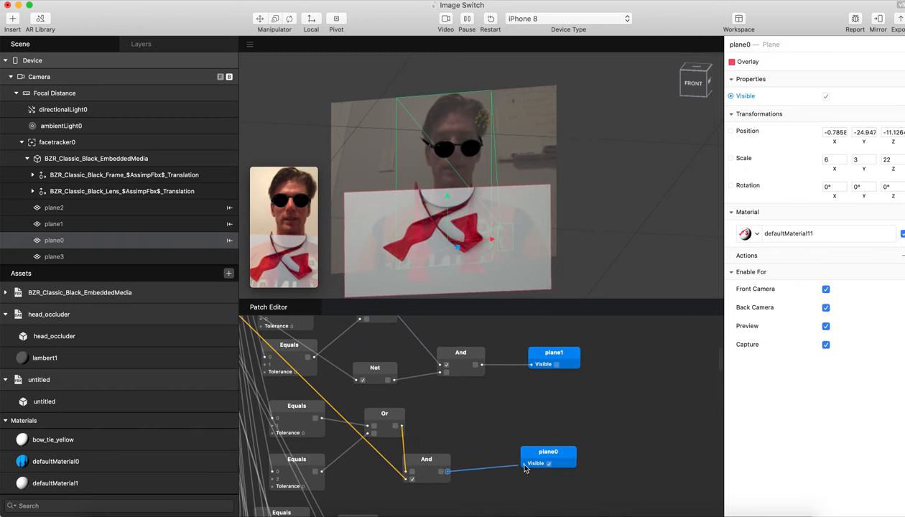
# - Set the Value patch to 1 so the white bow-tie plane shows in preview
pyautogui.moveTo(470, 424); pyautogui.dragTo(472, 427)
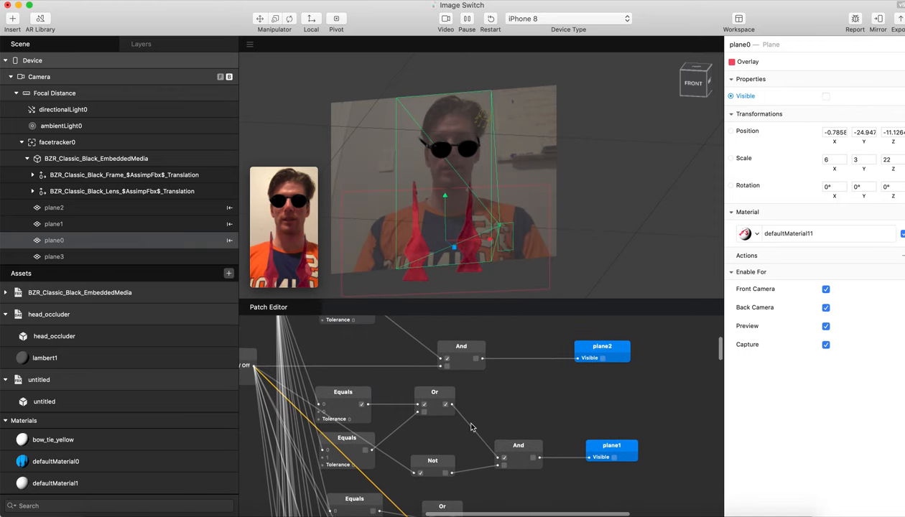
pyautogui.scroll(5, 472, 427)
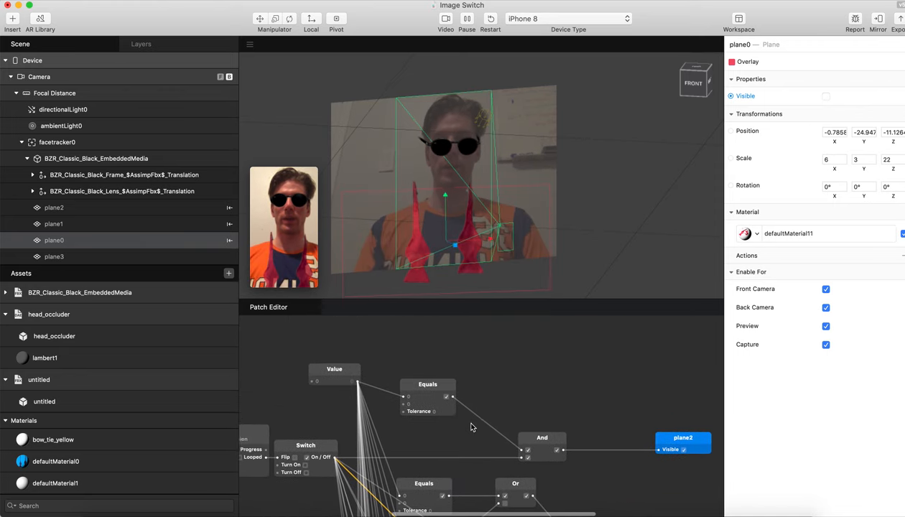
pyautogui.scroll(1, 471, 426)
pyautogui.click(321, 386)
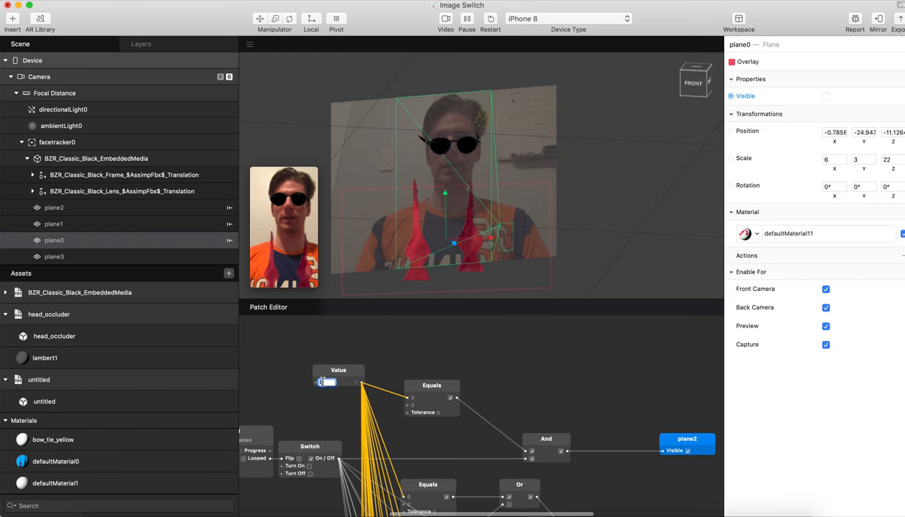
pyautogui.write('1')
pyautogui.press('Return')
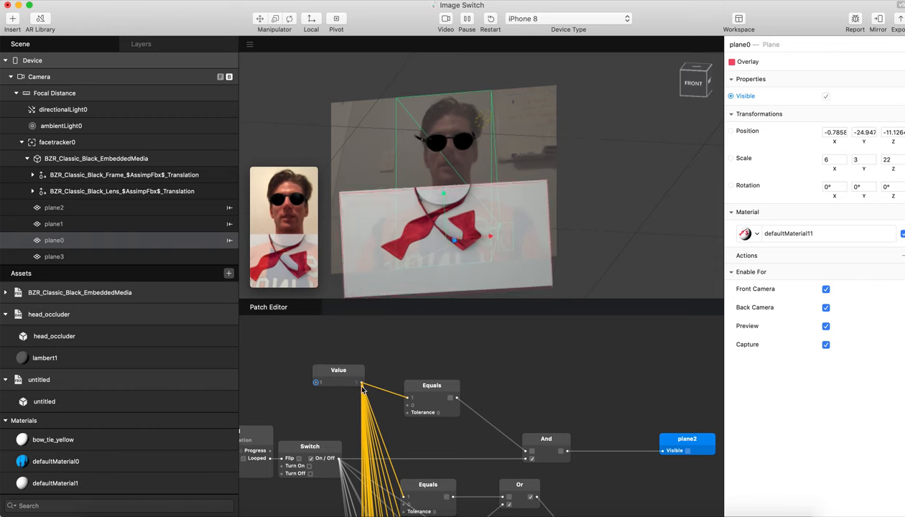
pyautogui.scroll(-5, 531, 438)
pyautogui.scroll(-3, 533, 438)
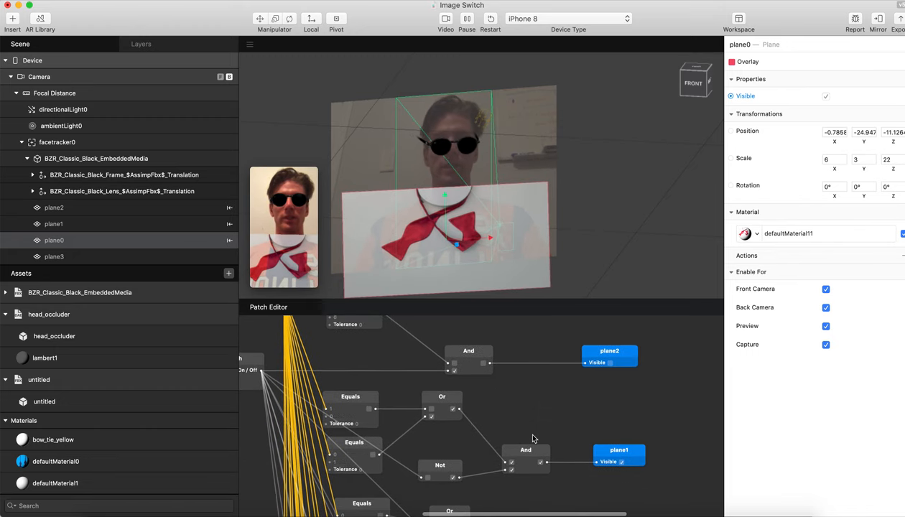
pyautogui.scroll(-4, 533, 438)
pyautogui.scroll(-4, 532, 438)
pyautogui.scroll(-4, 533, 438)
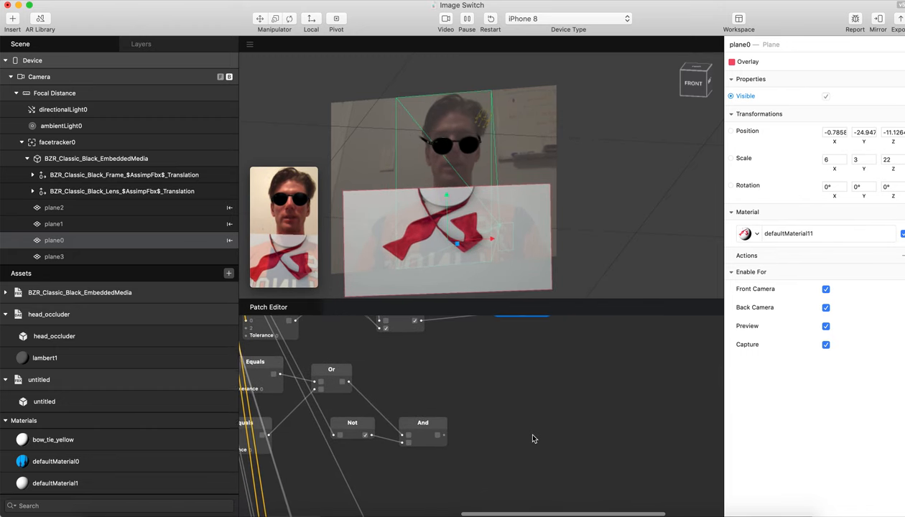
pyautogui.scroll(5, 533, 438)
# - Create a Visible patch for plane3, place it by the plane0 logic and wire the last And output into it
pyautogui.click(130, 256)
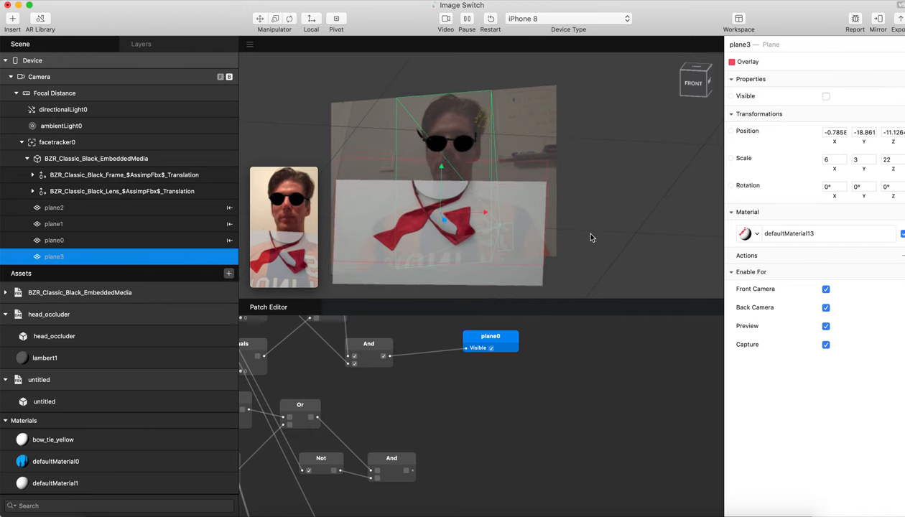
pyautogui.click(730, 96)
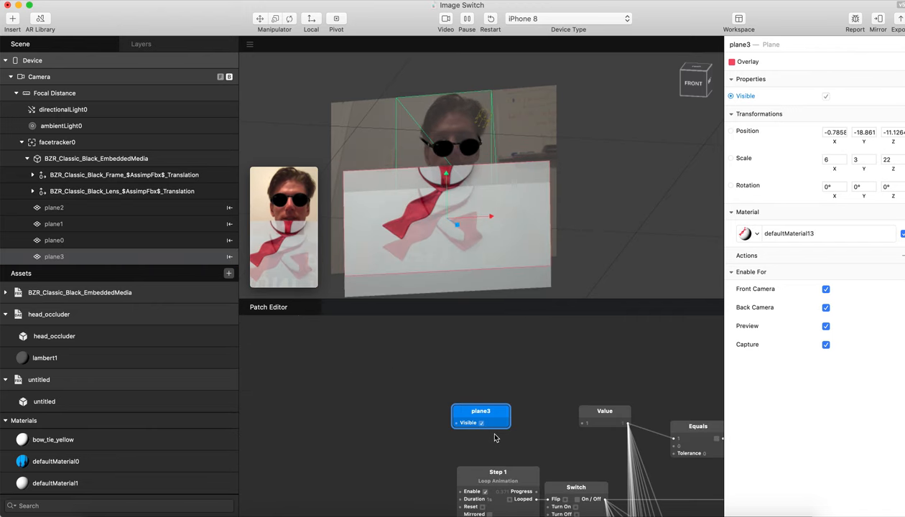
pyautogui.moveTo(490, 417); pyautogui.dragTo(434, 369)
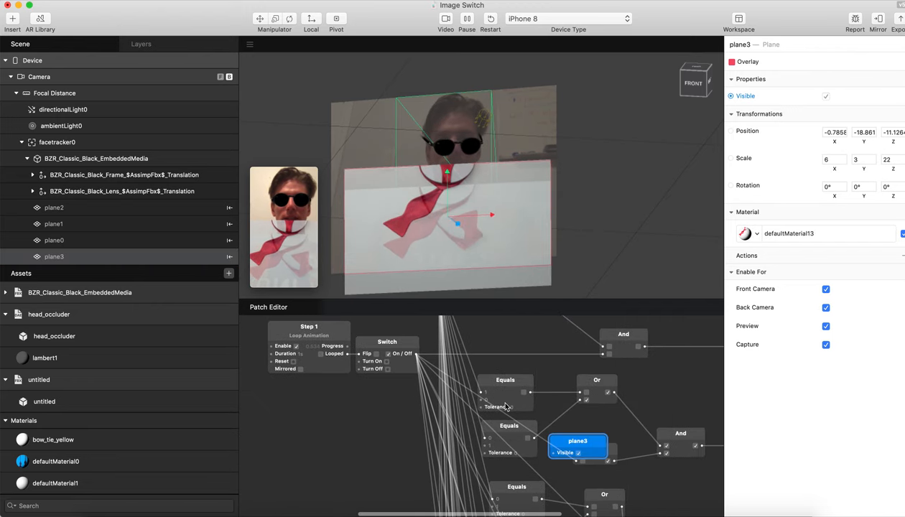
pyautogui.moveTo(564, 422)
pyautogui.mouseDown()
pyautogui.moveTo(664, 465)
pyautogui.moveTo(512, 445)
pyautogui.mouseUp()
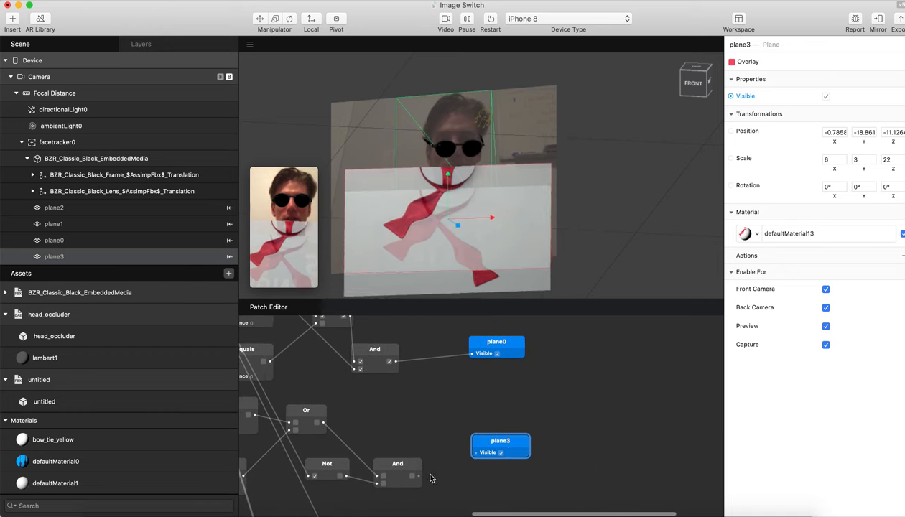
pyautogui.moveTo(418, 476); pyautogui.dragTo(474, 458)
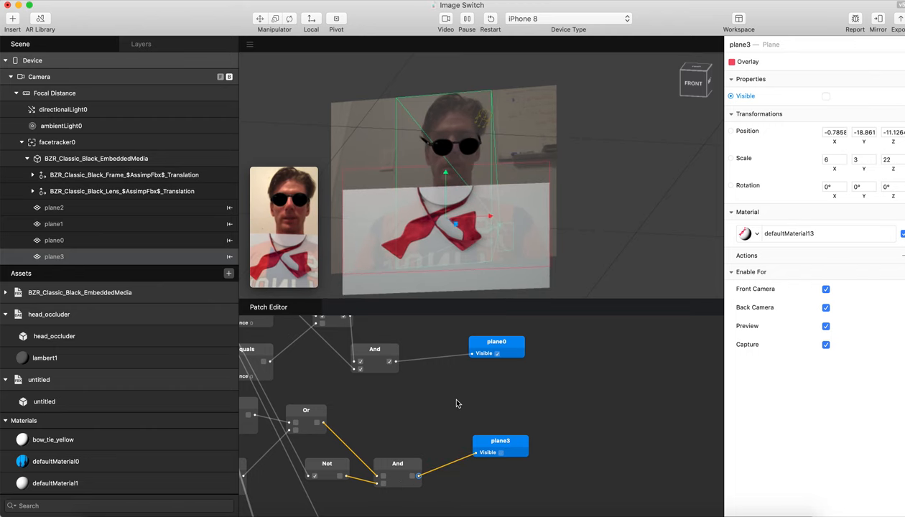
pyautogui.scroll(-5, 457, 404)
pyautogui.scroll(5, 457, 404)
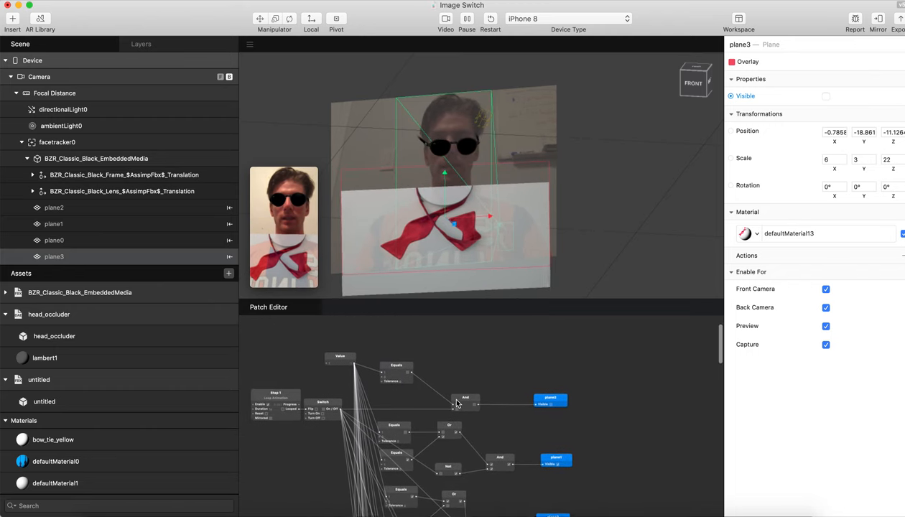
pyautogui.scroll(3, 456, 404)
pyautogui.scroll(3, 457, 404)
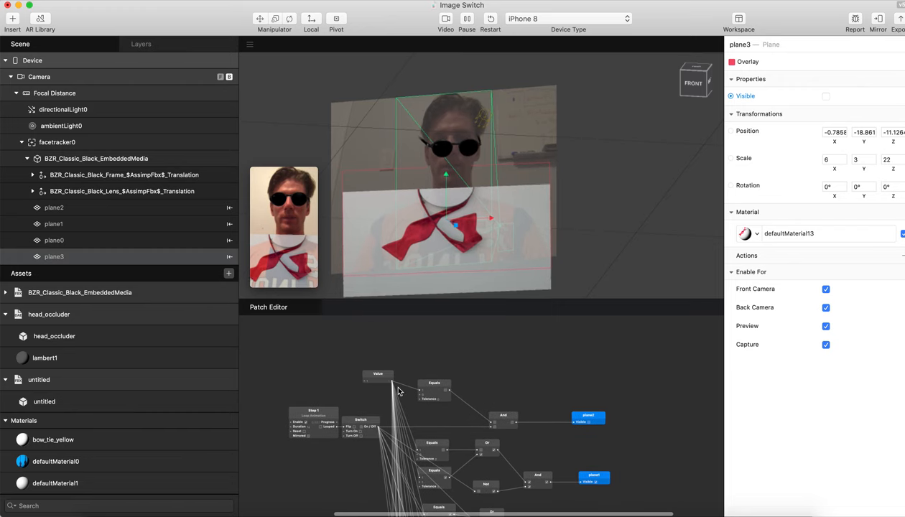
pyautogui.scroll(6, 398, 390)
pyautogui.scroll(1, 392, 381)
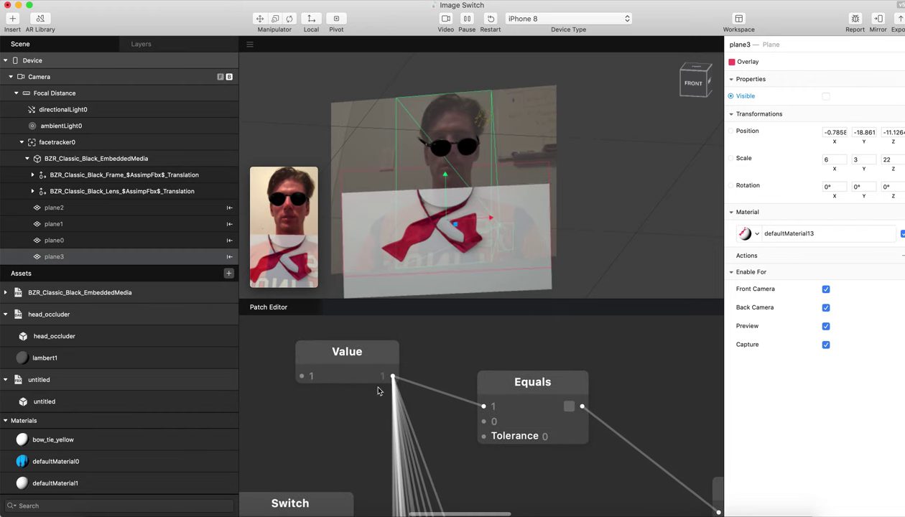
pyautogui.click(321, 379)
pyautogui.doubleClick(321, 378)
pyautogui.write('2')
pyautogui.press('Return')
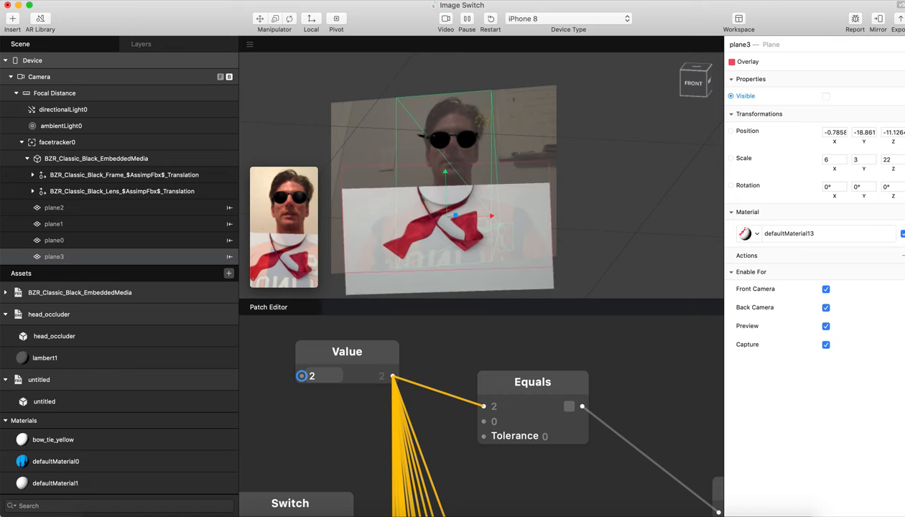
pyautogui.doubleClick(311, 377)
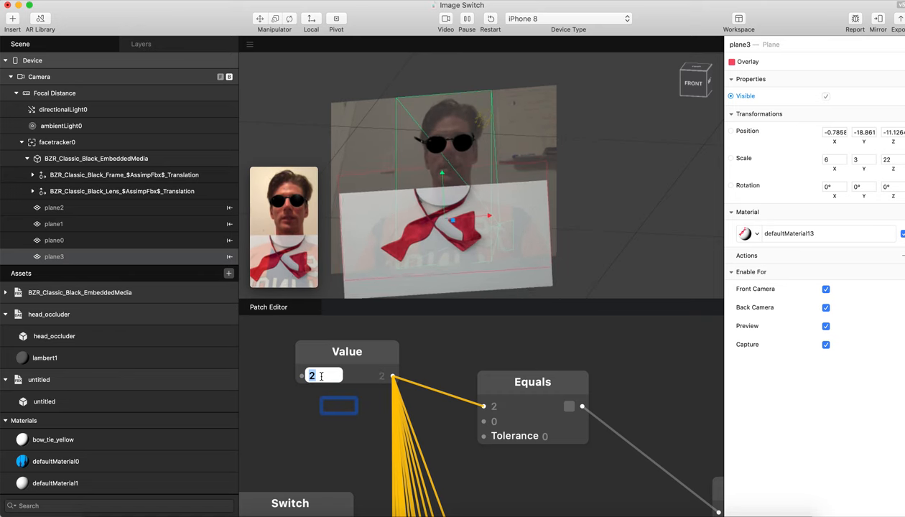
pyautogui.write('0')
pyautogui.press('Return')
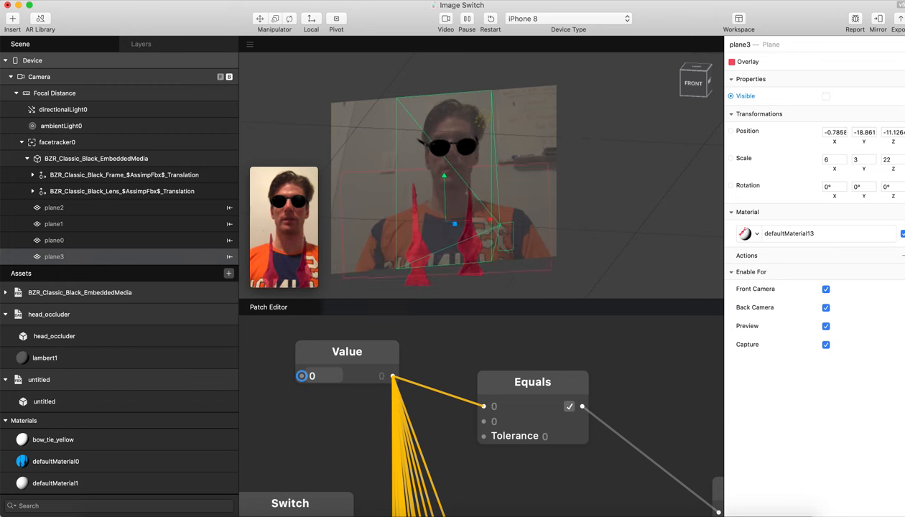
pyautogui.doubleClick(326, 375)
pyautogui.write('1')
pyautogui.press('Return')
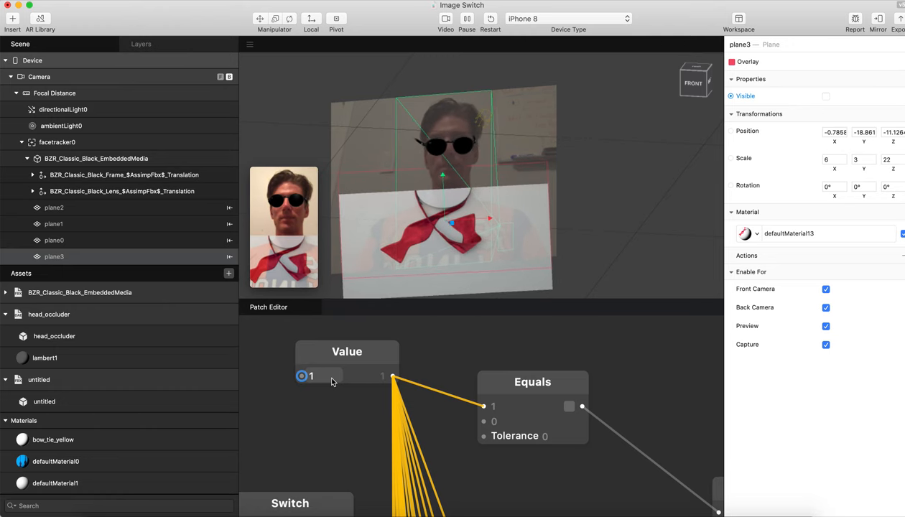
pyautogui.scroll(-5, 321, 376)
pyautogui.scroll(-3, 321, 376)
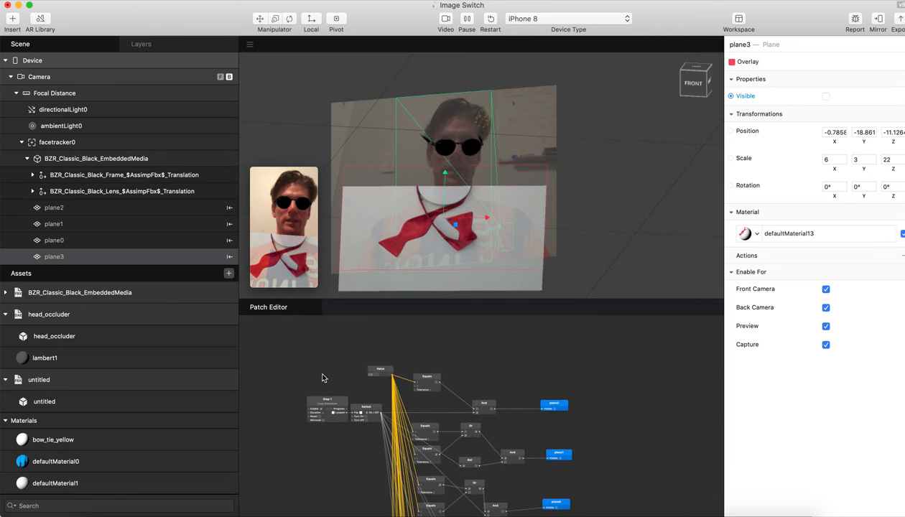
pyautogui.scroll(-2, 502, 418)
pyautogui.scroll(-2, 502, 418)
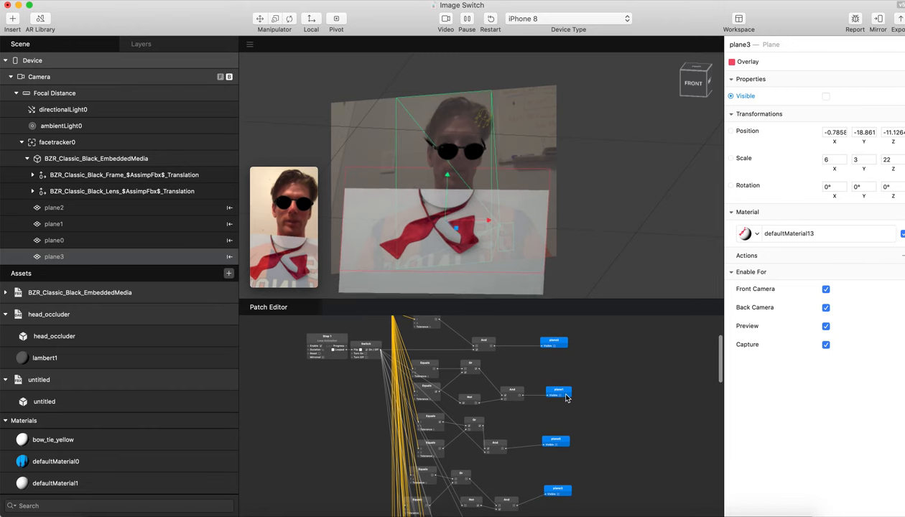
pyautogui.scroll(3, 560, 431)
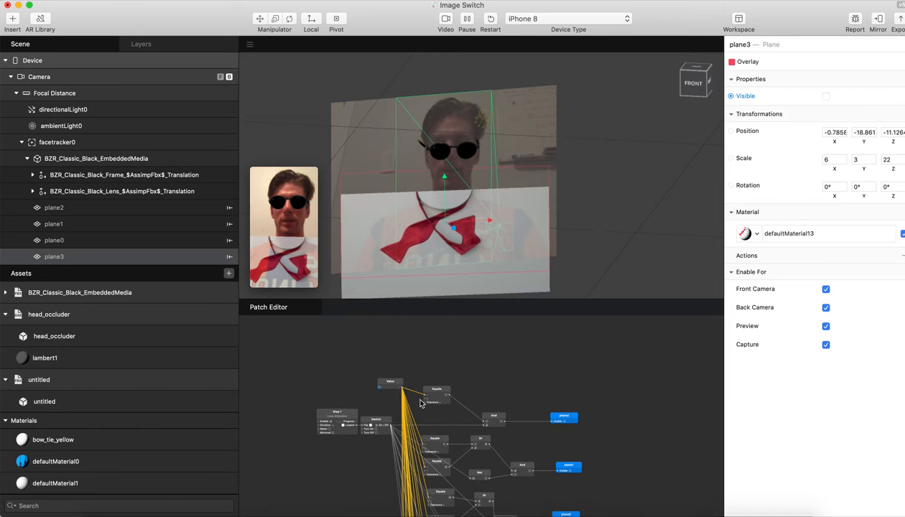
pyautogui.scroll(6, 431, 402)
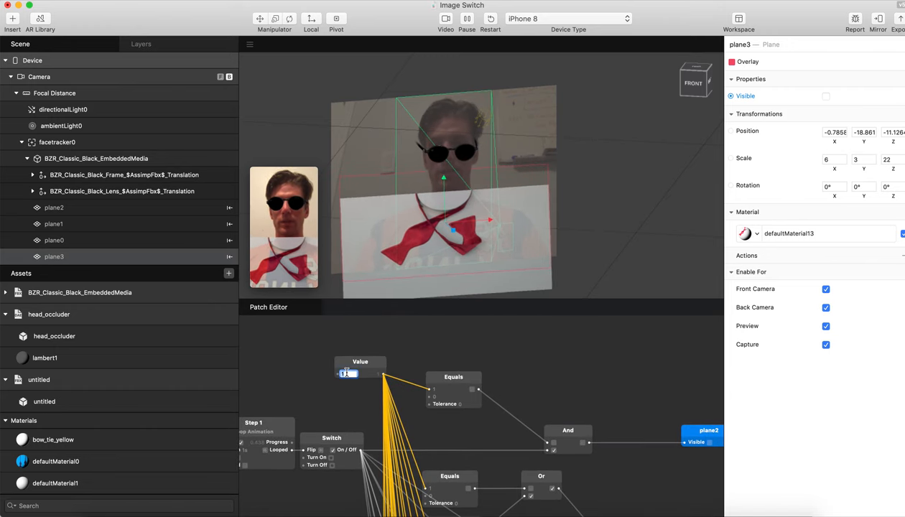
pyautogui.scroll(-8, 502, 416)
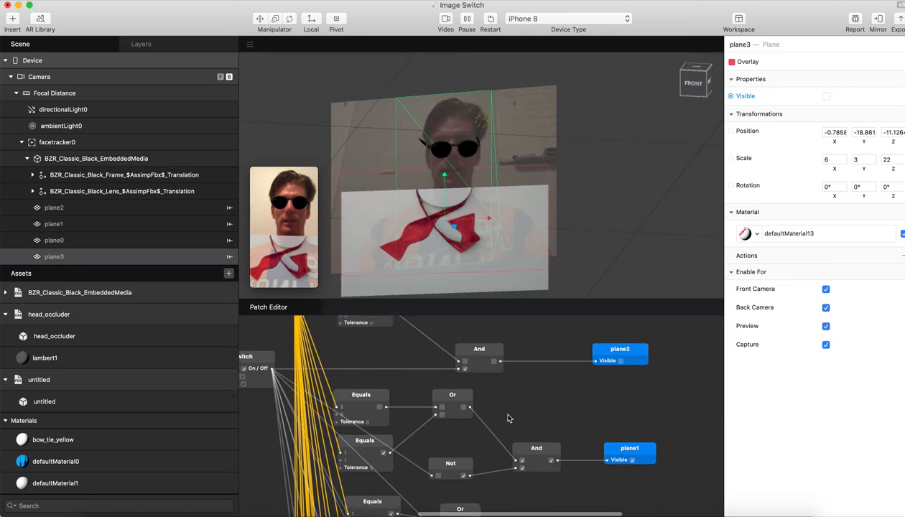
pyautogui.scroll(-8, 507, 417)
pyautogui.hscroll(-2, 546, 431)
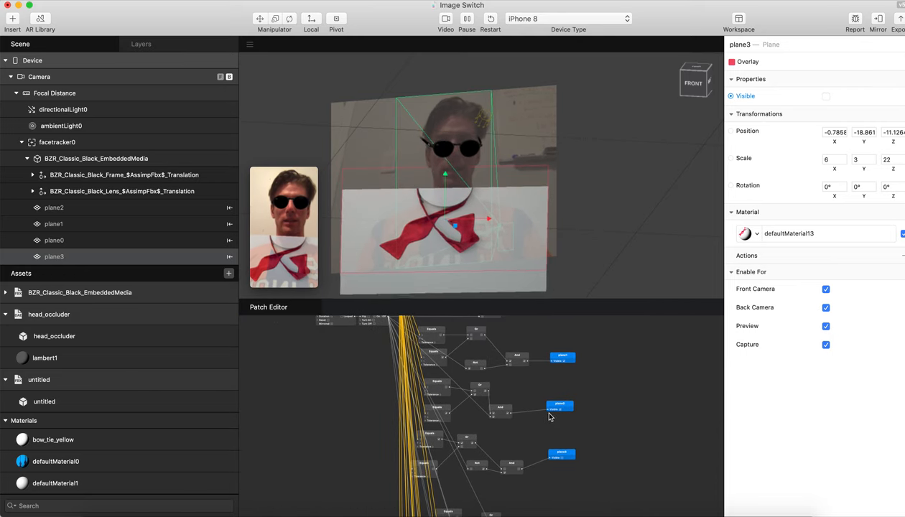